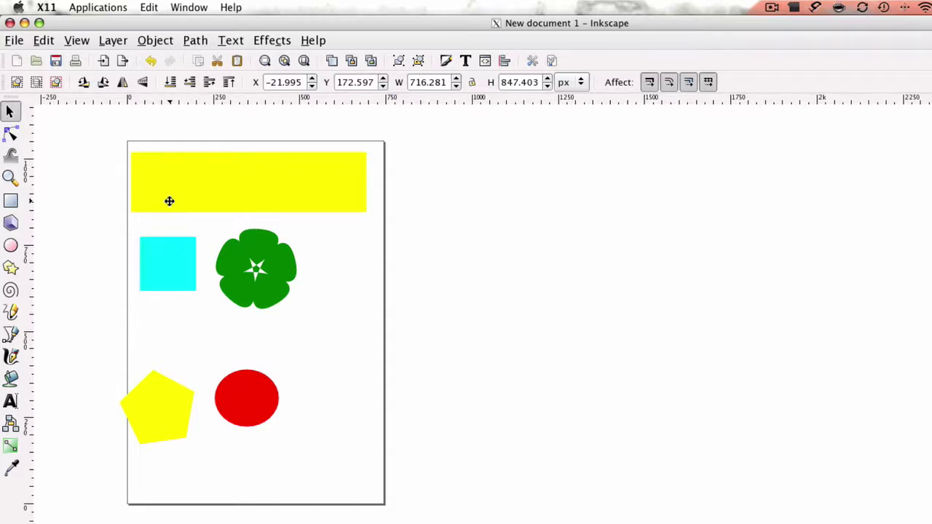
# Nudge the yellow pentagon and the red circle slightly upward
pyautogui.moveTo(158, 385); pyautogui.dragTo(162, 361)
pyautogui.click(254, 391)
pyautogui.moveTo(254, 391); pyautogui.dragTo(256, 381)
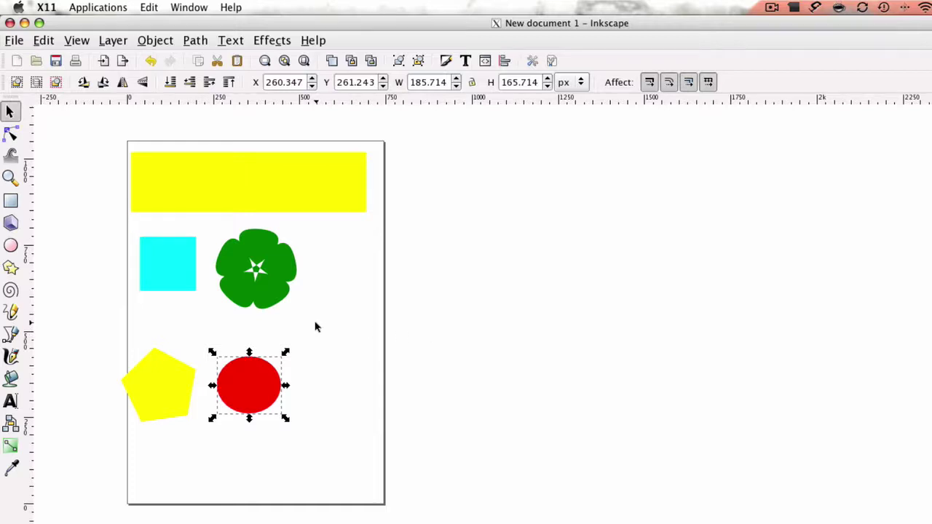
# Reposition the yellow pentagon slightly up and right, then deselect it
pyautogui.click(247, 265)
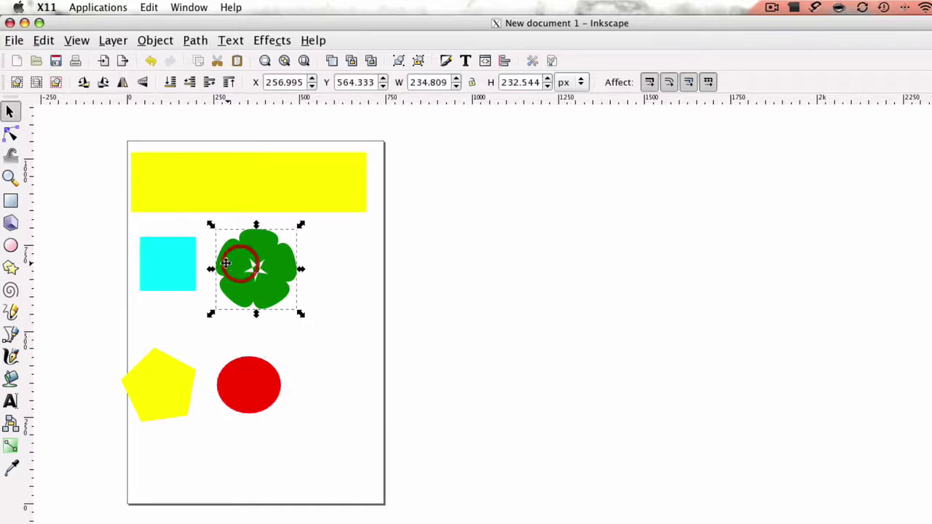
pyautogui.click(161, 263)
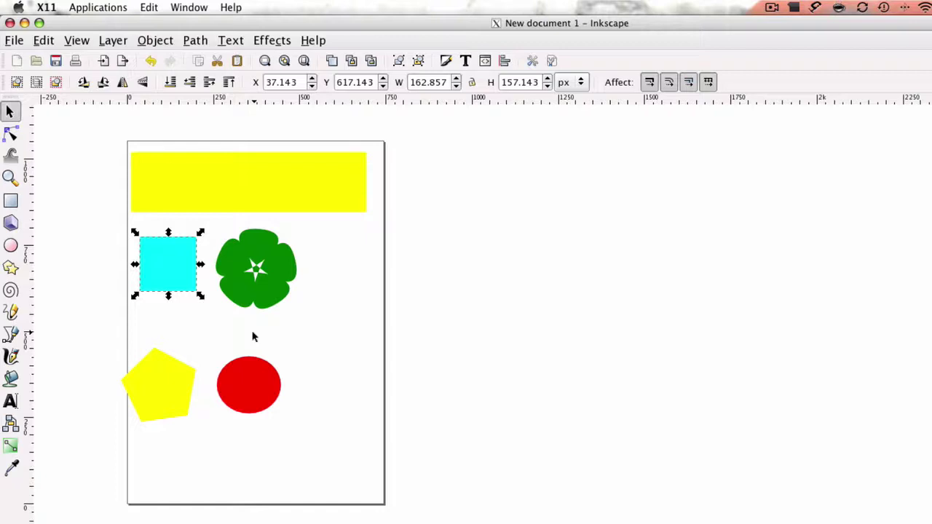
pyautogui.click(159, 381)
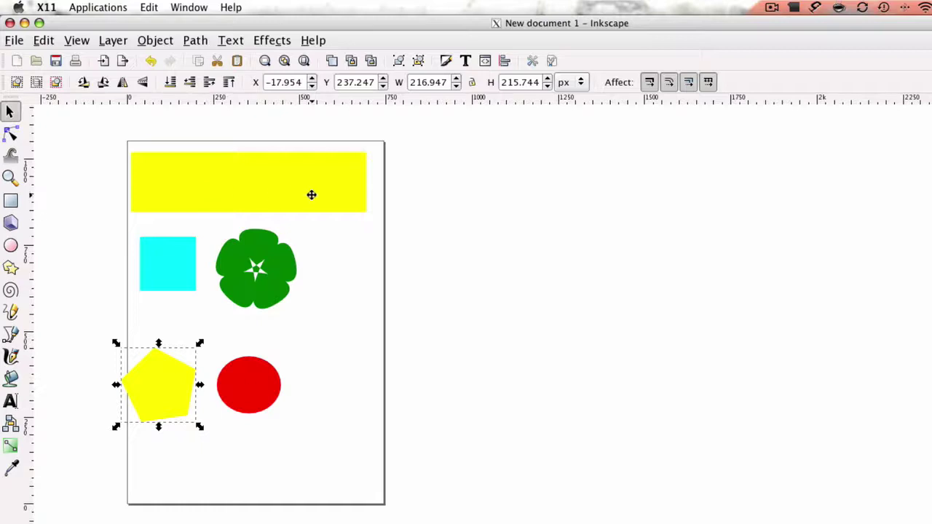
pyautogui.moveTo(170, 379)
pyautogui.mouseDown()
pyautogui.moveTo(289, 308)
pyautogui.moveTo(446, 186)
pyautogui.moveTo(387, 246)
pyautogui.moveTo(179, 375)
pyautogui.mouseUp()
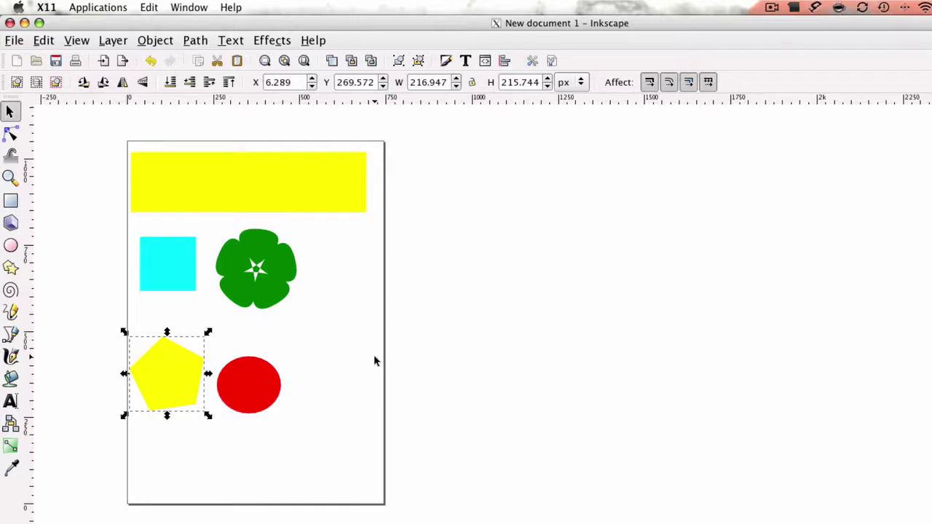
pyautogui.click(346, 360)
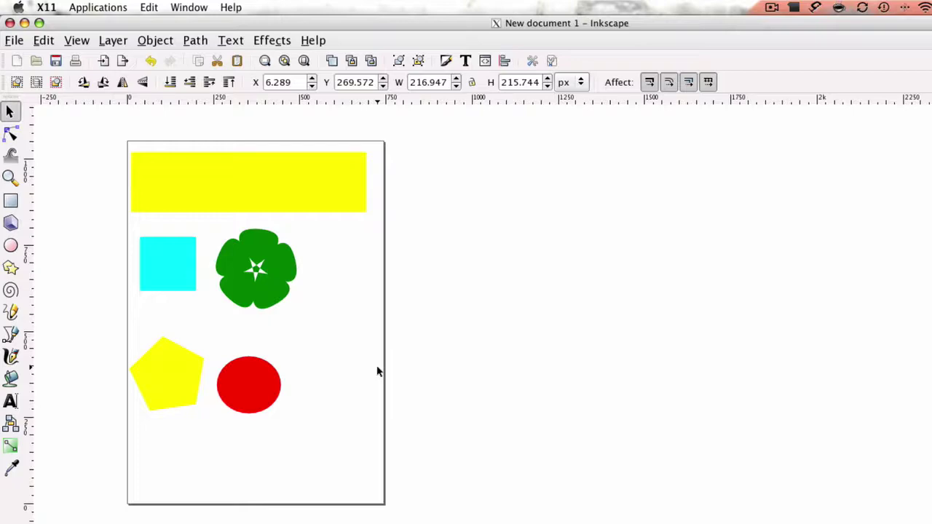
# Open the Layers panel from the Layer menu, place it beside the page and make it taller
pyautogui.click(110, 42)
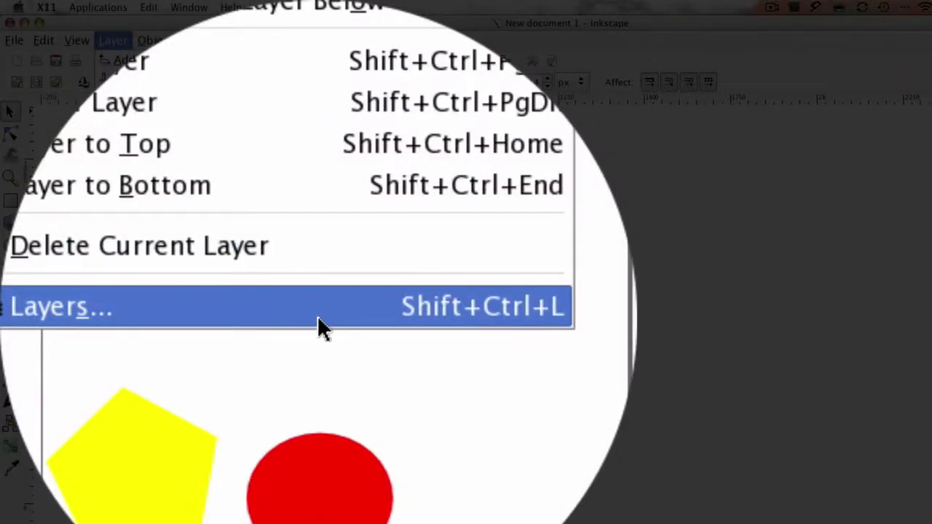
pyautogui.click(318, 315)
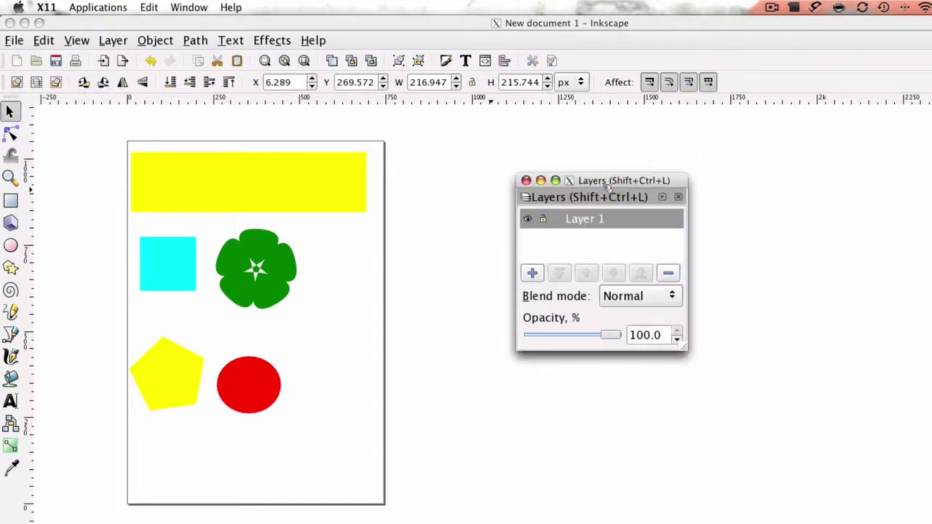
pyautogui.moveTo(603, 179); pyautogui.dragTo(501, 150)
pyautogui.moveTo(583, 319); pyautogui.dragTo(583, 445)
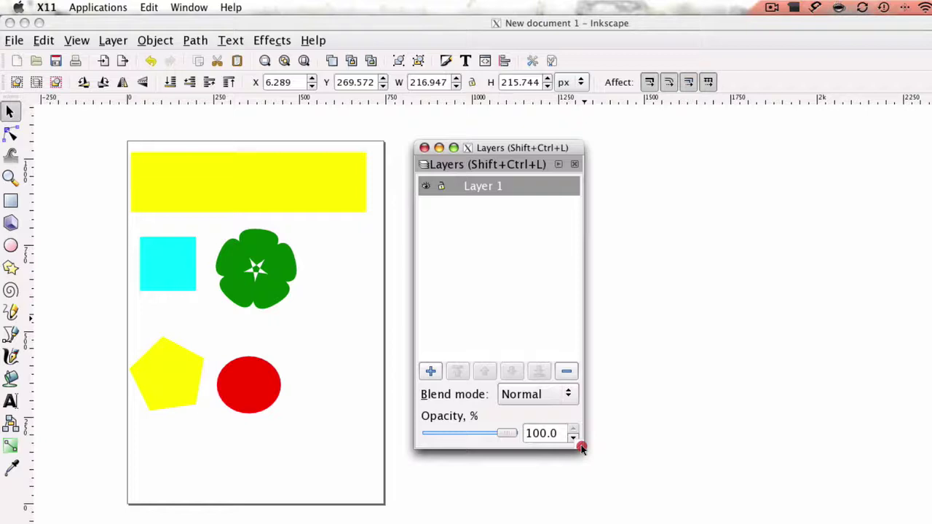
pyautogui.click(580, 444)
# Create layer2, layer3 and layer4 above Layer 1
pyautogui.click(430, 373)
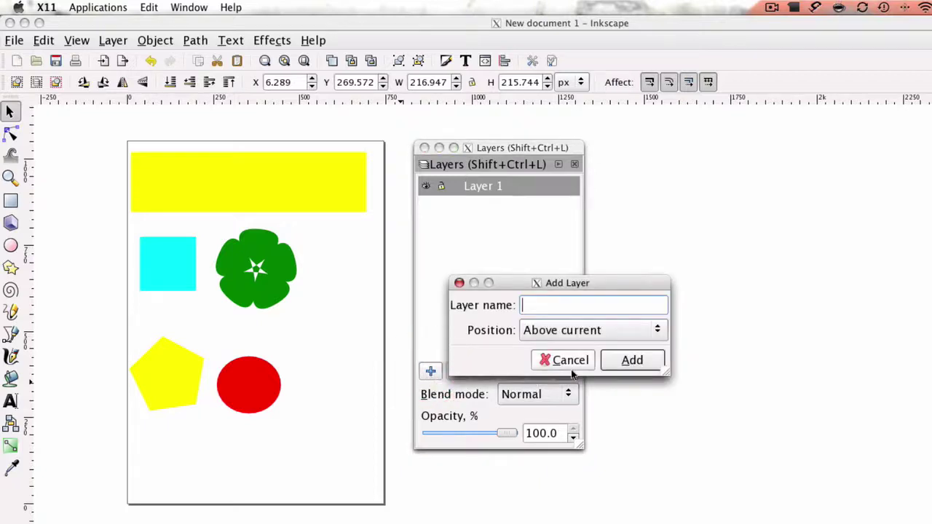
pyautogui.click(630, 364)
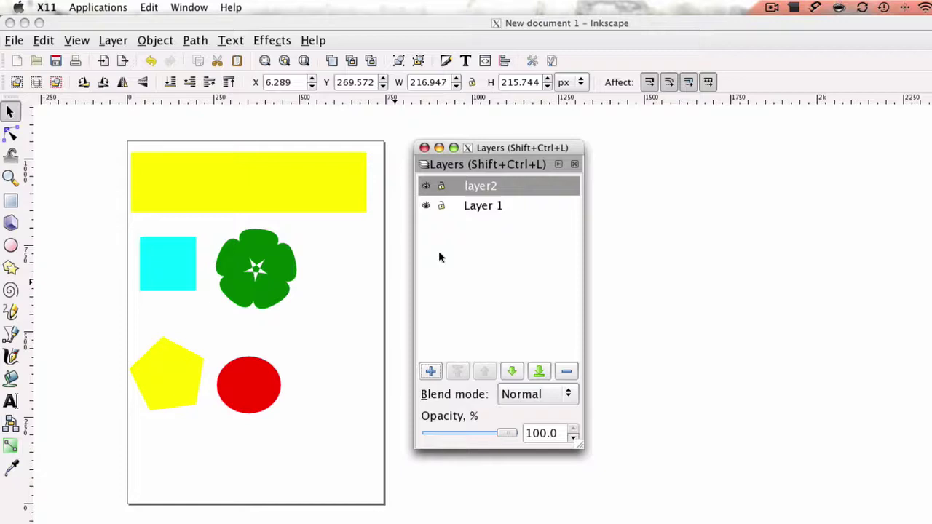
pyautogui.click(430, 372)
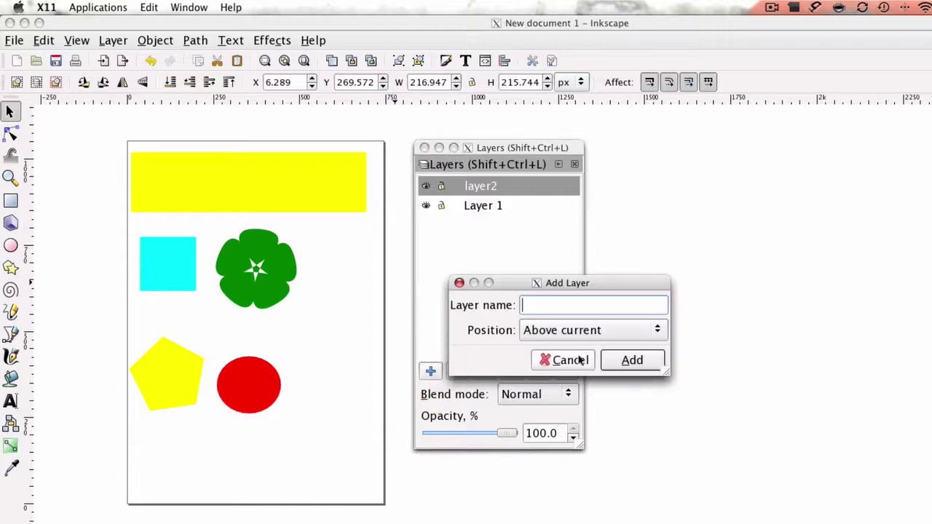
pyautogui.click(657, 358)
pyautogui.click(431, 373)
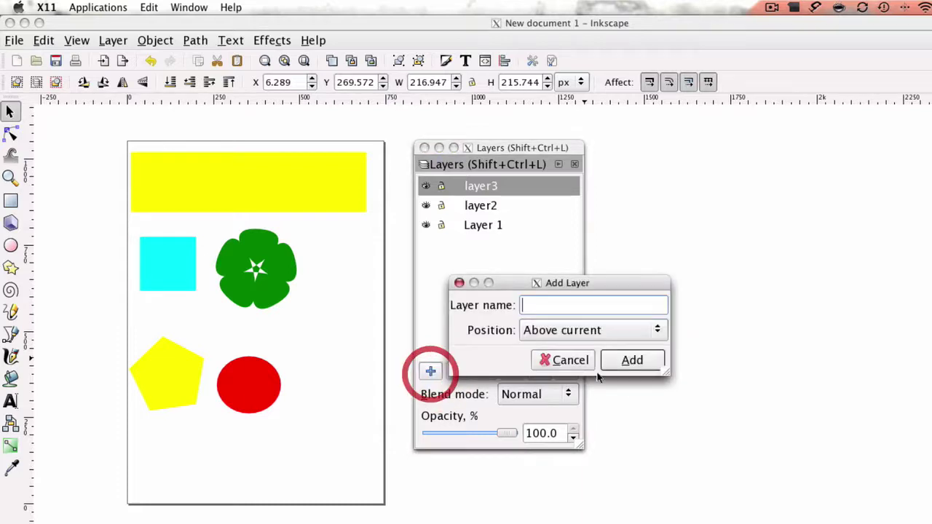
pyautogui.click(639, 365)
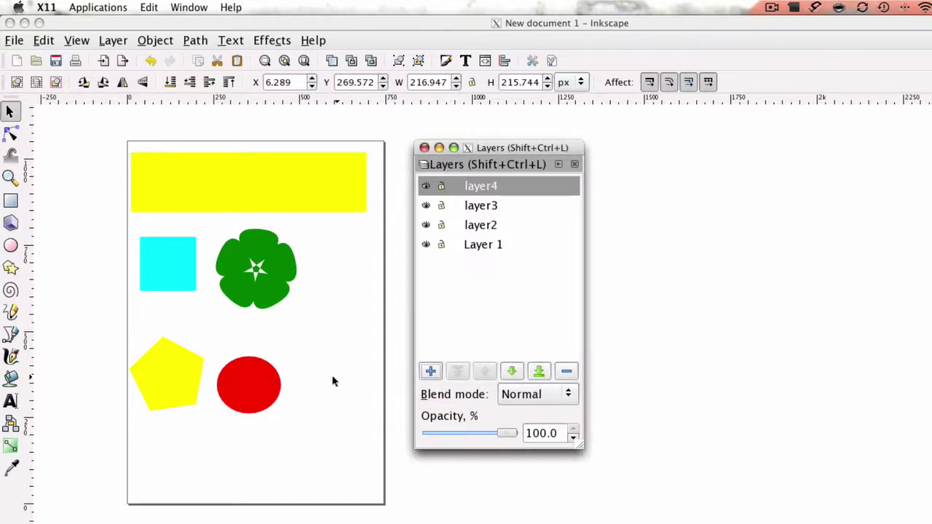
# Select the red circle and move it from Layer 1 up to layer2
pyautogui.click(252, 391)
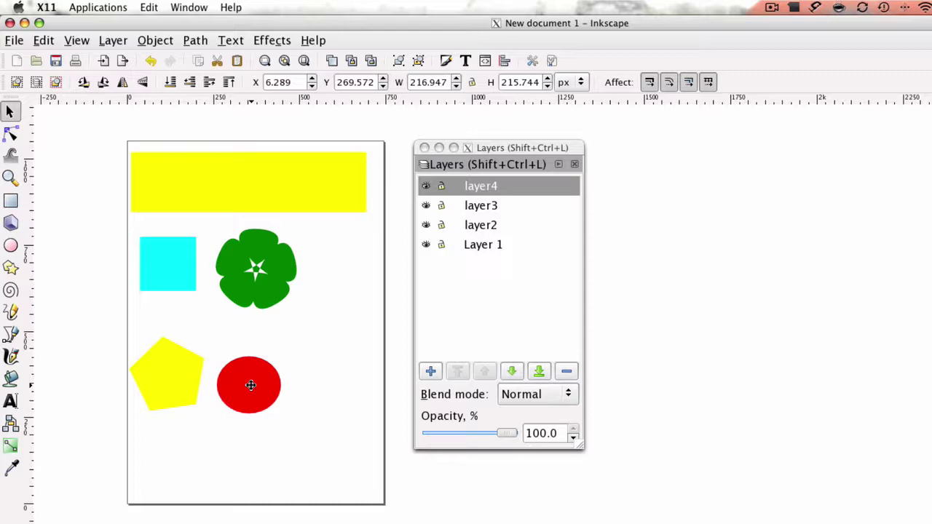
pyautogui.click(251, 385)
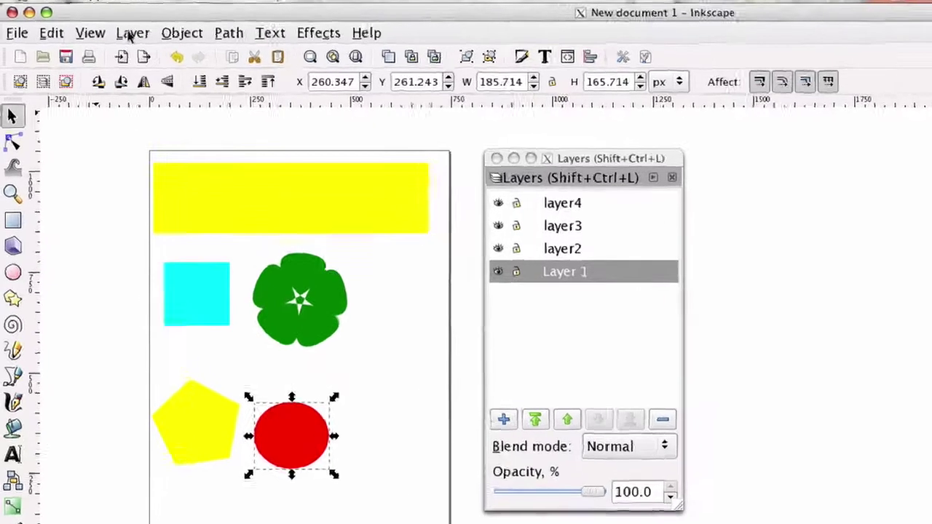
pyautogui.click(129, 34)
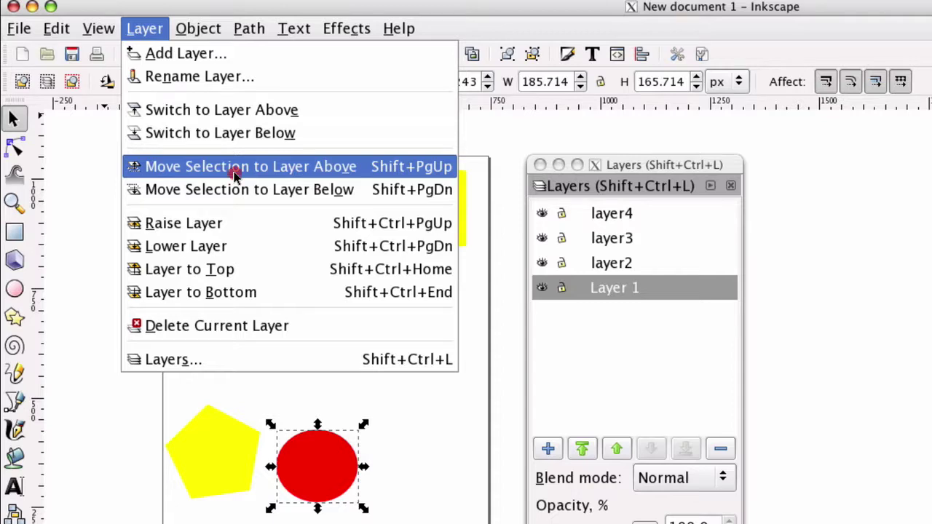
pyautogui.click(235, 174)
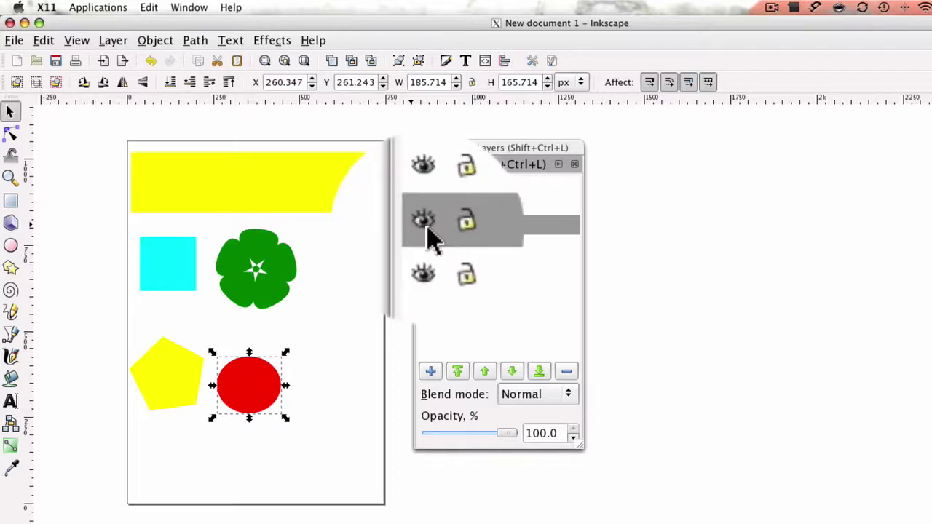
# Toggle layer2 and Layer 1 visibility to verify the circle moved, then raise layer2 to the top
pyautogui.click(427, 229)
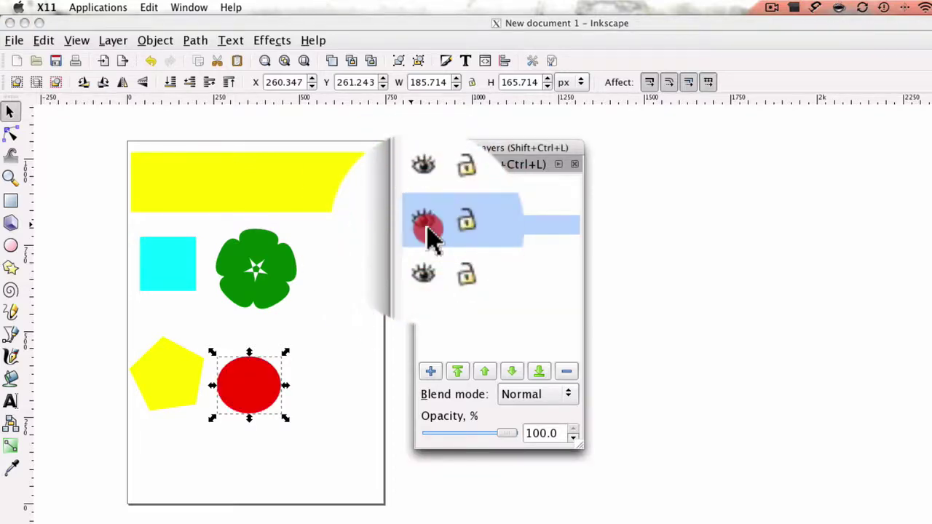
pyautogui.click(426, 226)
pyautogui.click(426, 225)
pyautogui.click(426, 226)
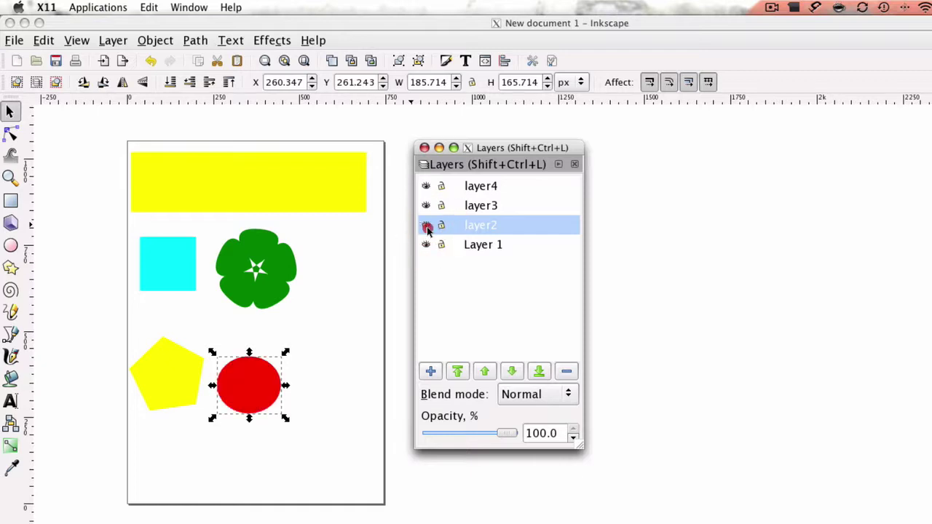
pyautogui.click(426, 226)
pyautogui.click(426, 226)
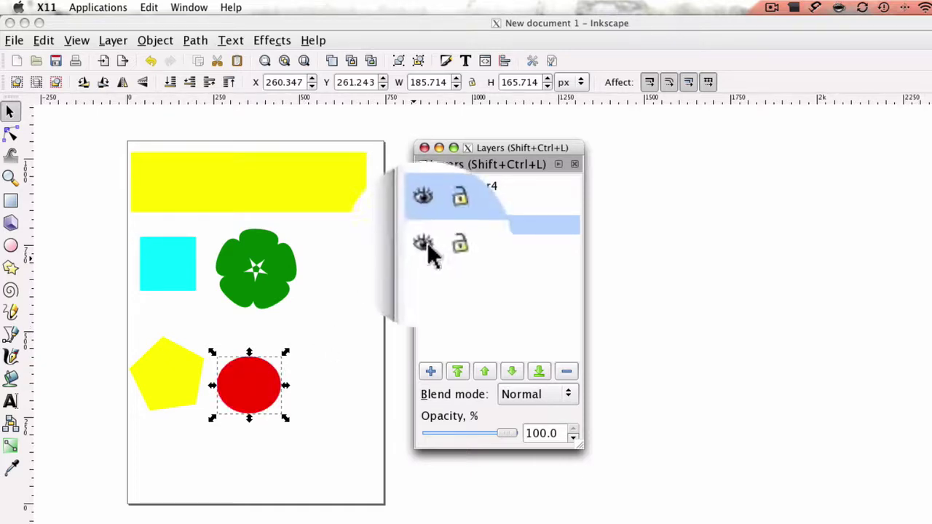
pyautogui.click(429, 249)
pyautogui.click(429, 250)
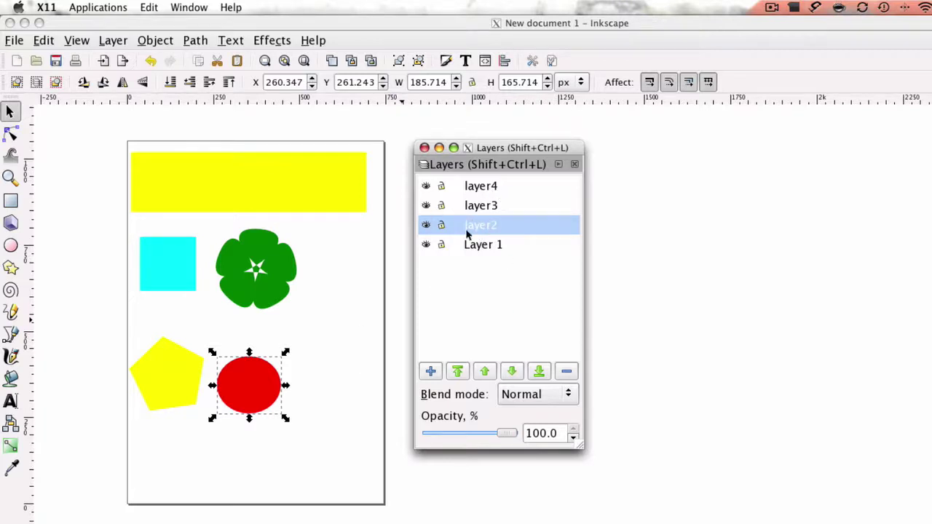
pyautogui.click(458, 372)
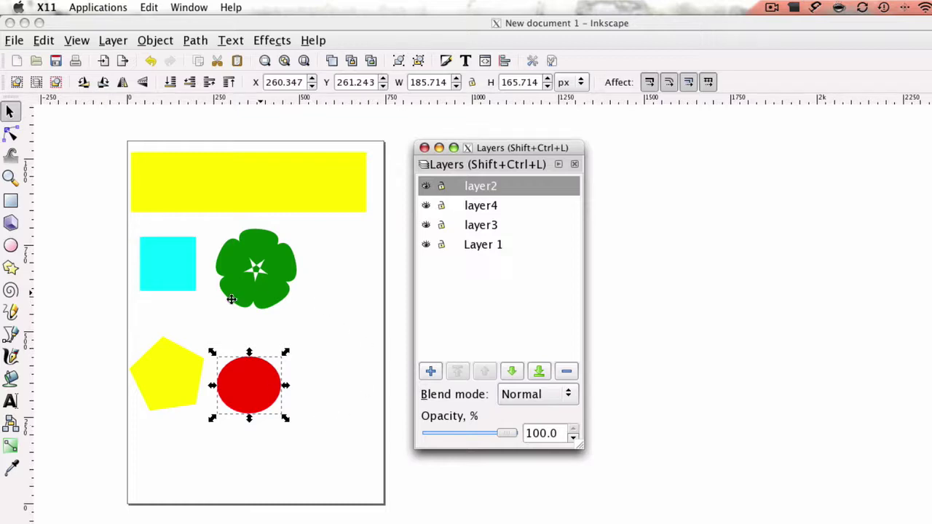
# Move the red circle up beside the green flower
pyautogui.click(174, 369)
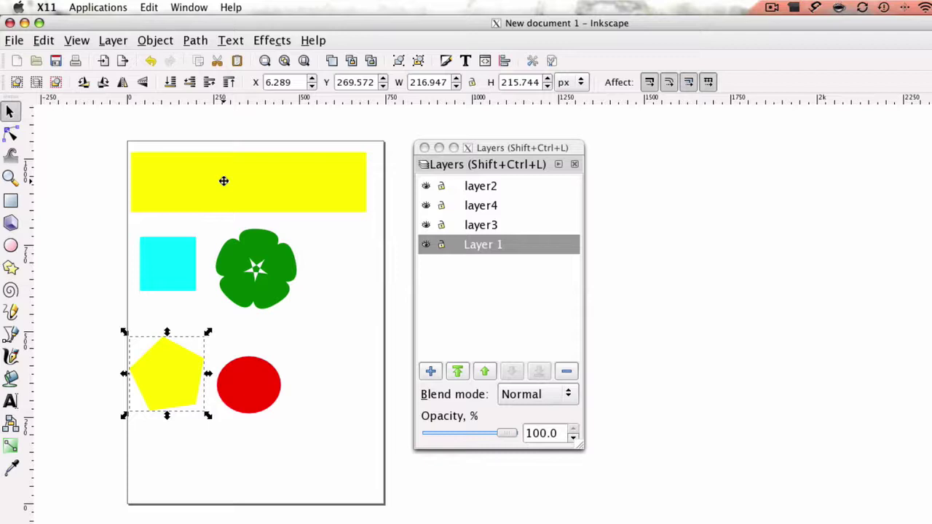
pyautogui.click(253, 389)
pyautogui.moveTo(253, 390); pyautogui.dragTo(363, 263)
# Place the yellow rectangle beside the yellow pentagon and select both yellow shapes
pyautogui.moveTo(271, 191); pyautogui.dragTo(357, 394)
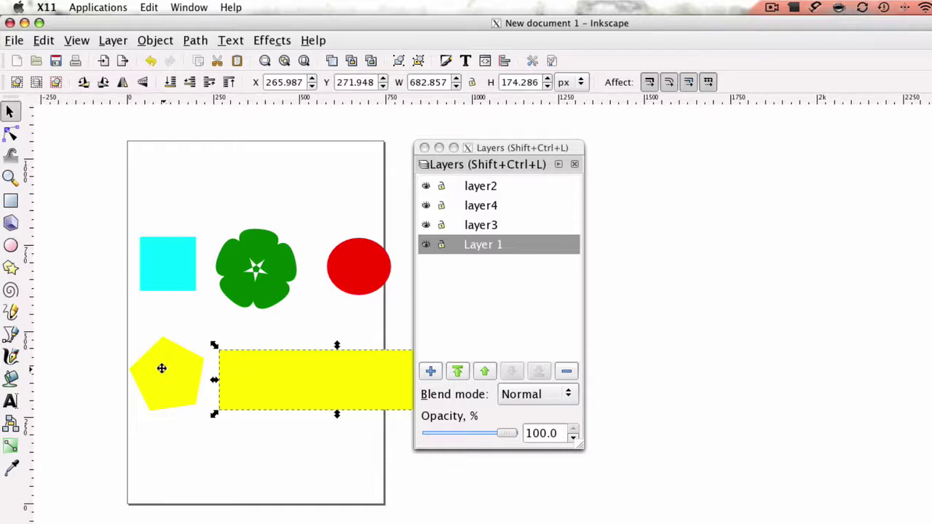
pyautogui.click(289, 388)
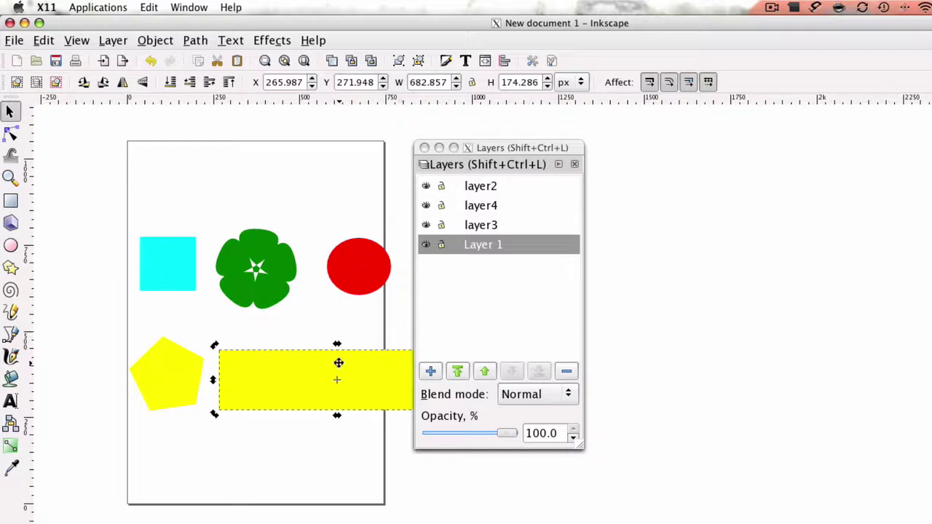
pyautogui.moveTo(291, 371)
pyautogui.mouseDown()
pyautogui.moveTo(243, 225)
pyautogui.moveTo(187, 152)
pyautogui.moveTo(206, 160)
pyautogui.moveTo(211, 231)
pyautogui.moveTo(327, 345)
pyautogui.moveTo(289, 364)
pyautogui.mouseUp()
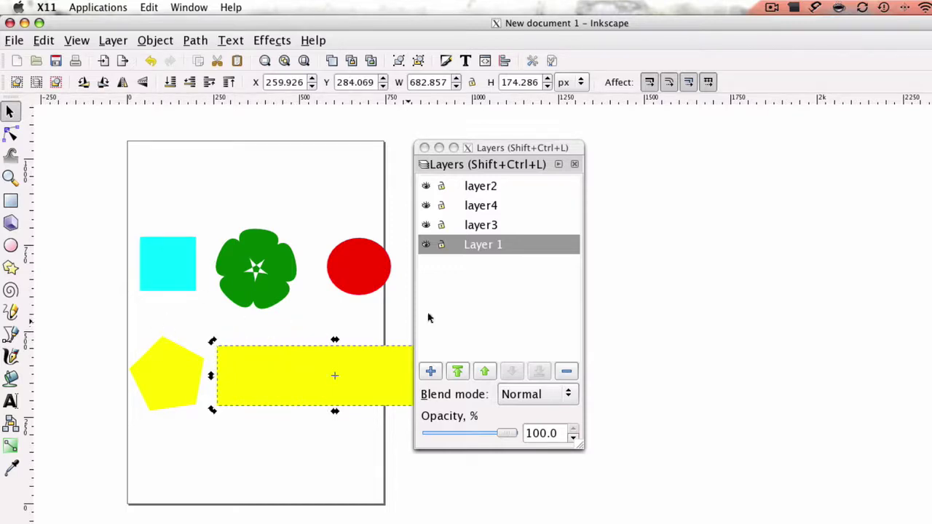
pyautogui.keyDown('shift'); pyautogui.click(167, 367); pyautogui.keyUp('shift')
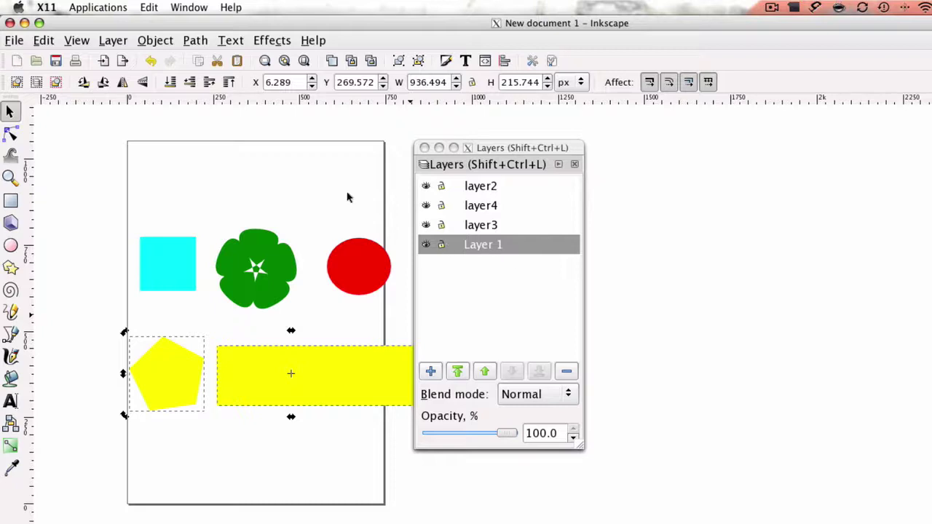
# Move both yellow shapes up to layer3 and toggle layer3's visibility to confirm
pyautogui.click(113, 41)
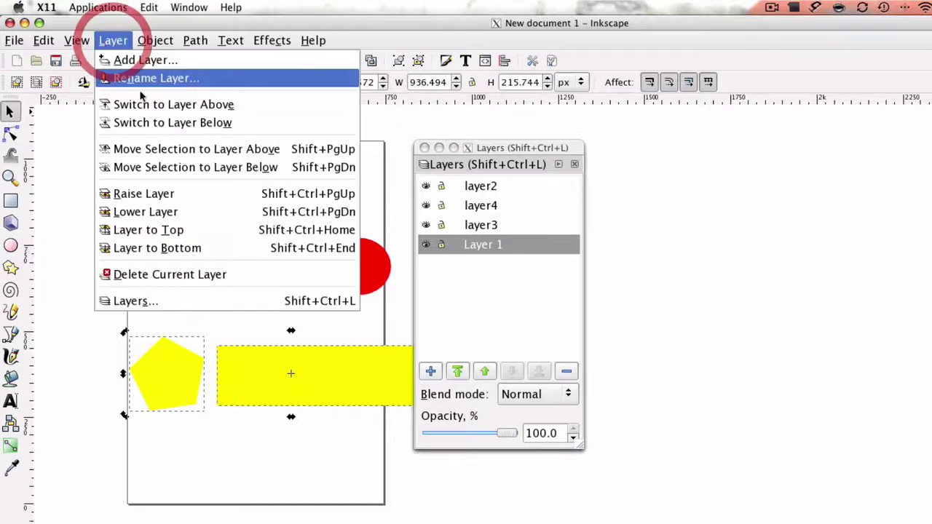
pyautogui.click(225, 149)
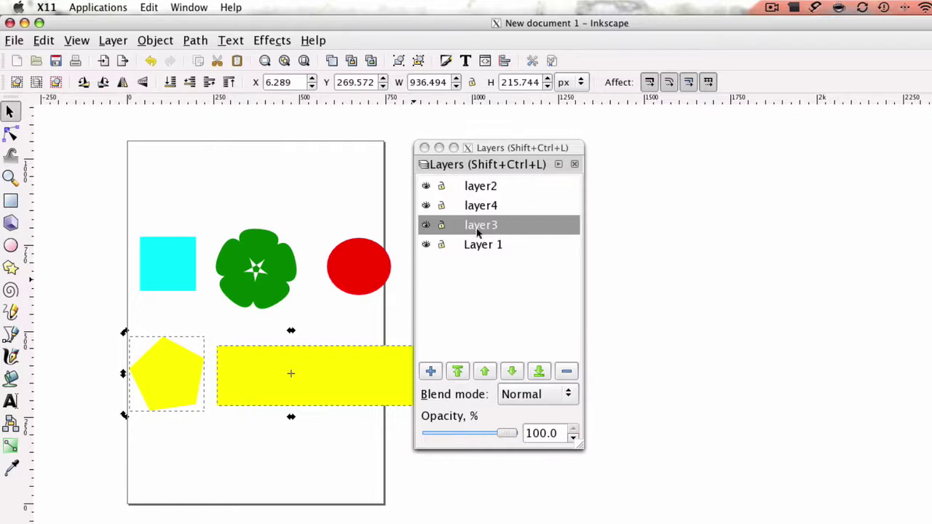
pyautogui.click(426, 227)
pyautogui.click(426, 227)
pyautogui.click(426, 226)
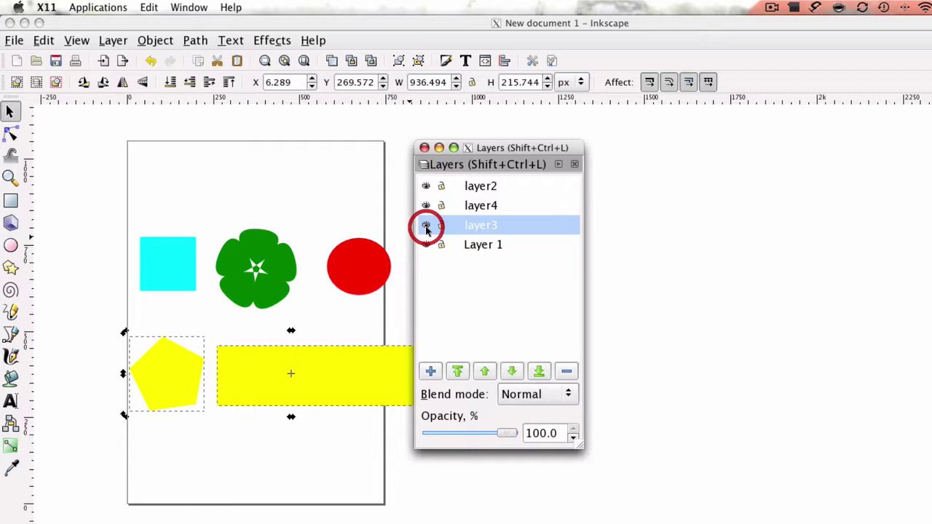
# Make Layer 1 current and toggle its visibility to see which shapes remain on it
pyautogui.click(483, 246)
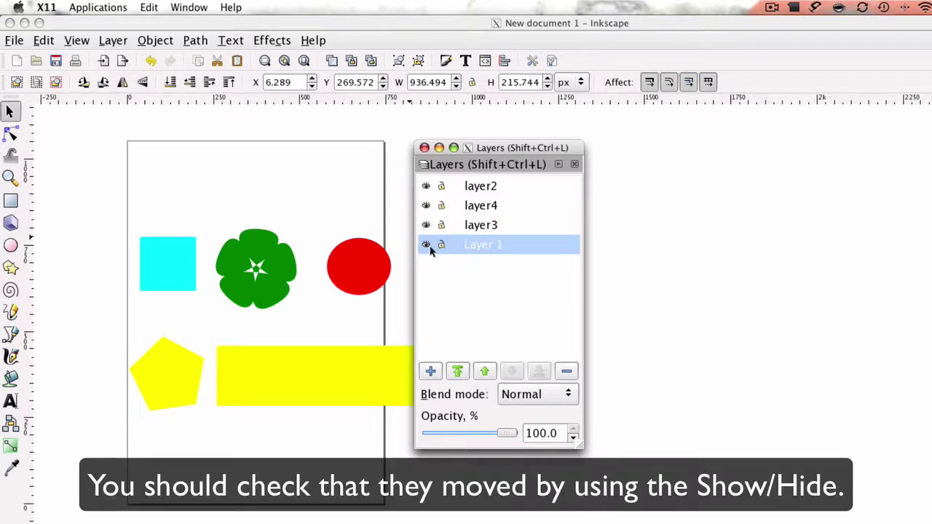
pyautogui.click(427, 246)
pyautogui.click(427, 245)
pyautogui.click(427, 245)
pyautogui.click(427, 246)
pyautogui.click(318, 327)
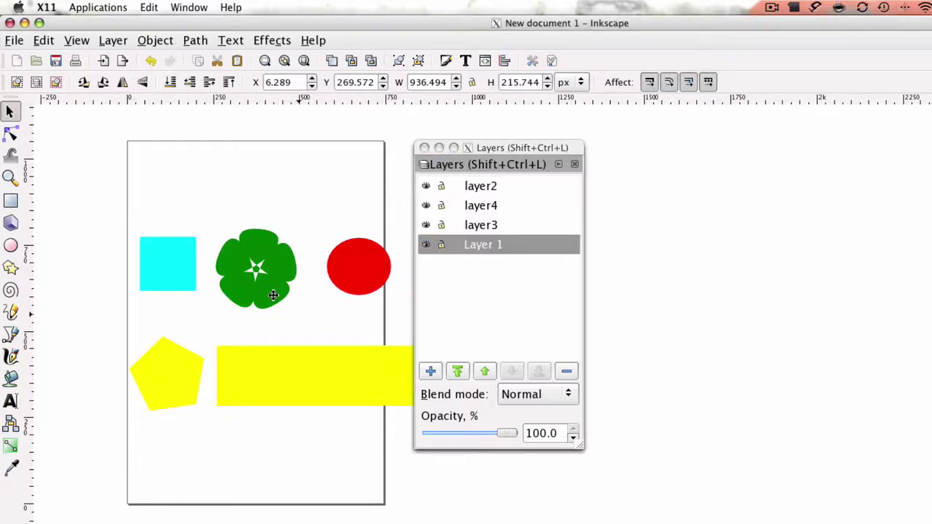
pyautogui.click(501, 221)
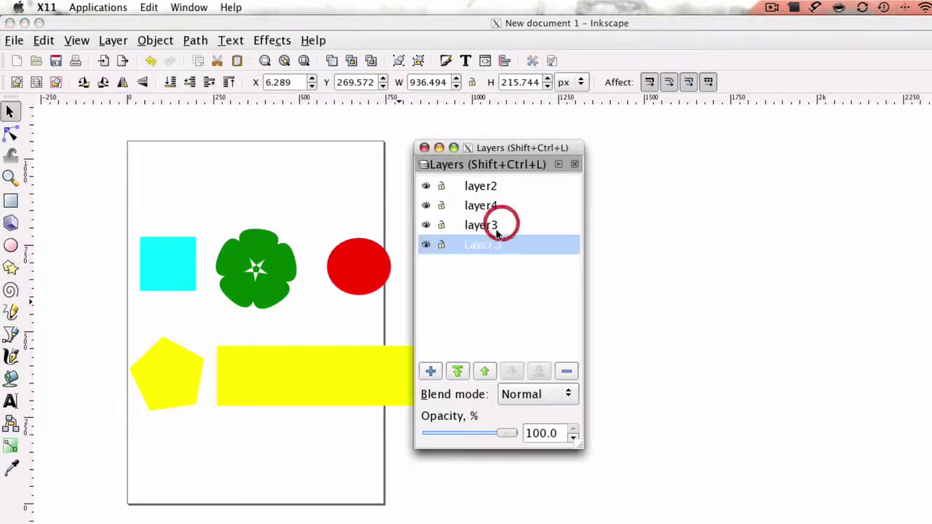
# Raise layer3 to the top, then move the green flower from Layer 1 up to layer4
pyautogui.click(491, 227)
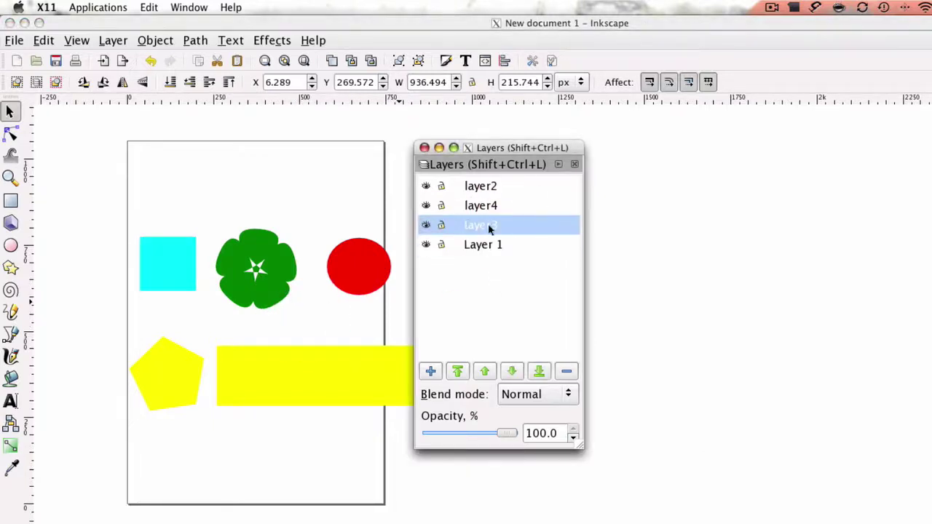
pyautogui.click(458, 372)
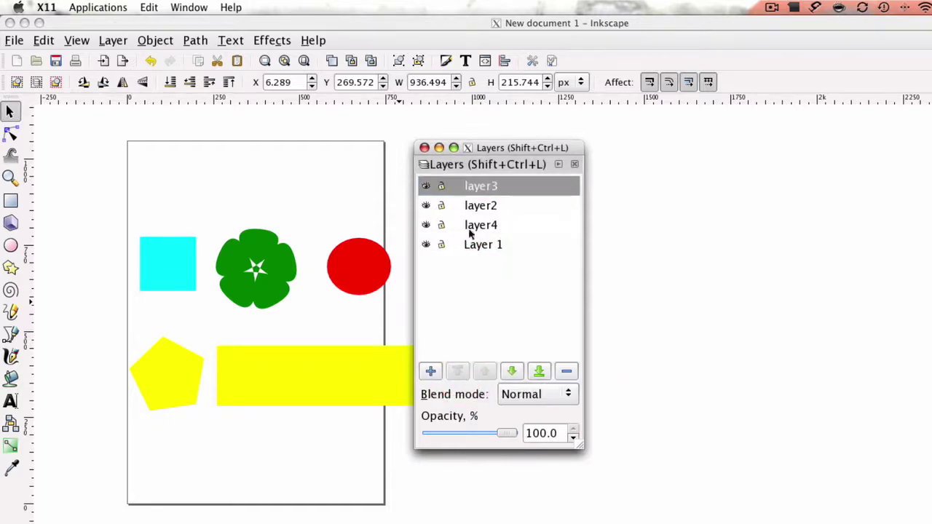
pyautogui.click(491, 247)
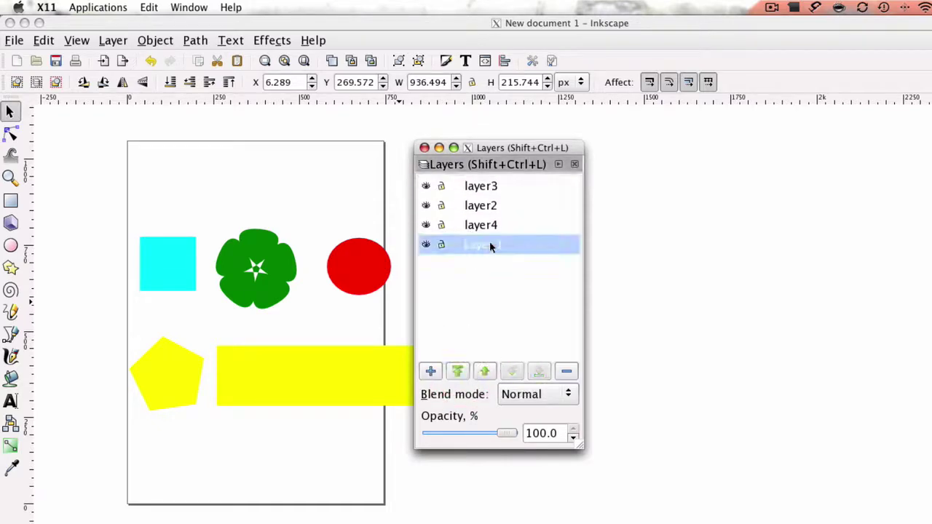
pyautogui.click(268, 254)
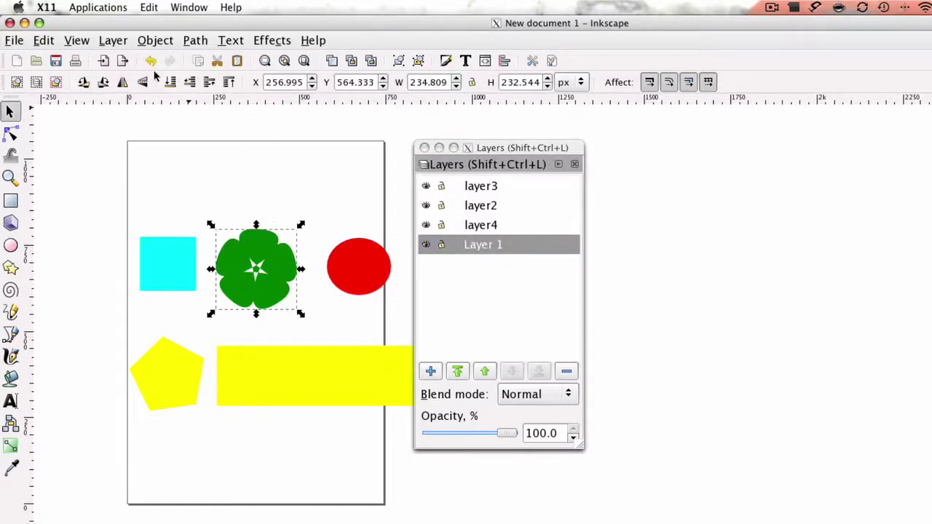
pyautogui.click(113, 41)
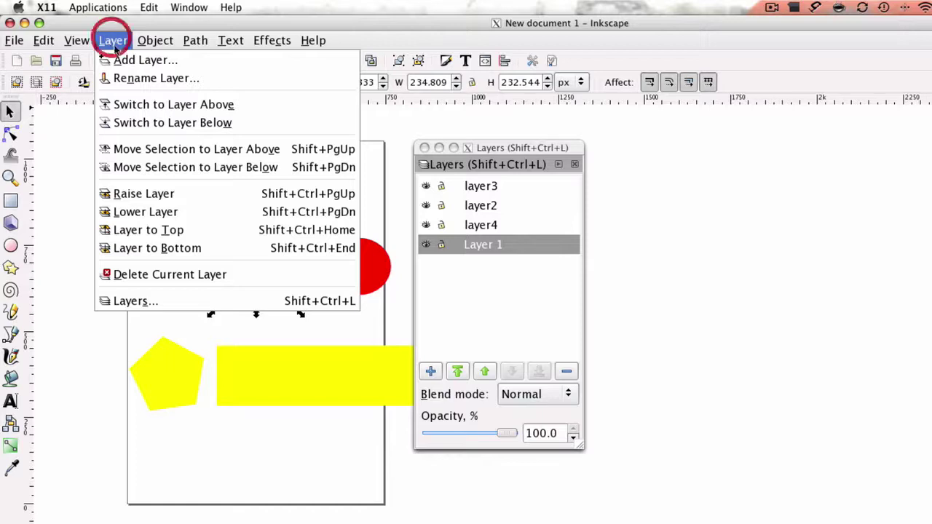
pyautogui.click(175, 150)
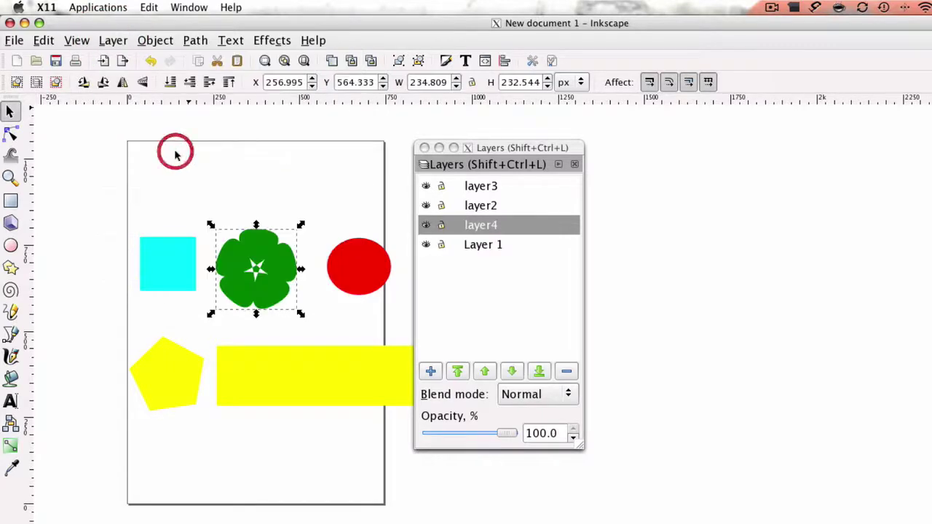
# Toggle each layer's visibility to check its color, then slide the Layers panel right off the rectangle
pyautogui.click(425, 245)
pyautogui.click(425, 245)
pyautogui.click(425, 244)
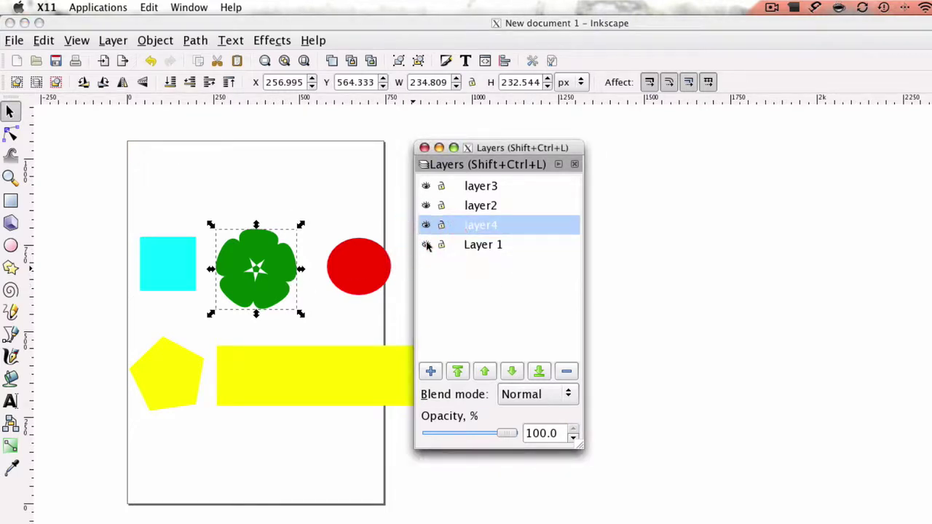
pyautogui.click(426, 226)
pyautogui.click(426, 226)
pyautogui.click(426, 206)
pyautogui.click(426, 206)
pyautogui.click(426, 186)
pyautogui.click(426, 186)
pyautogui.moveTo(528, 146); pyautogui.dragTo(596, 147)
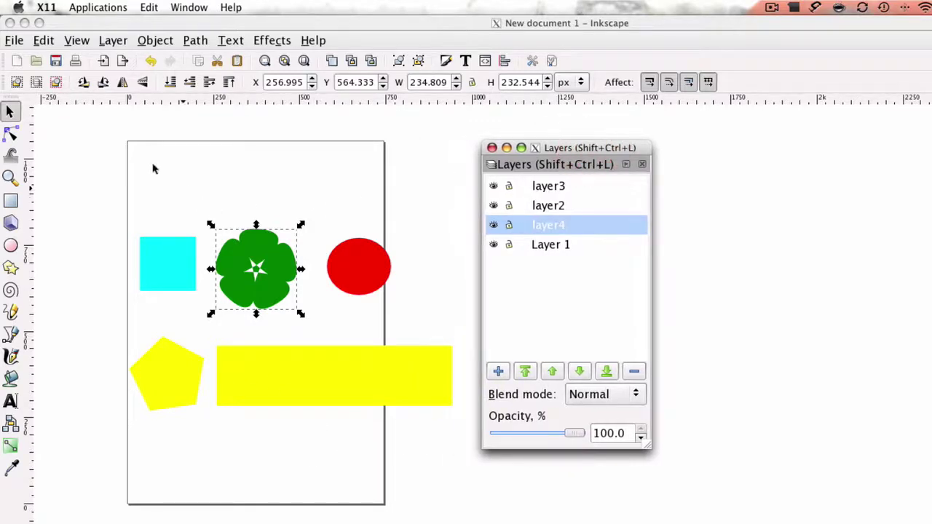